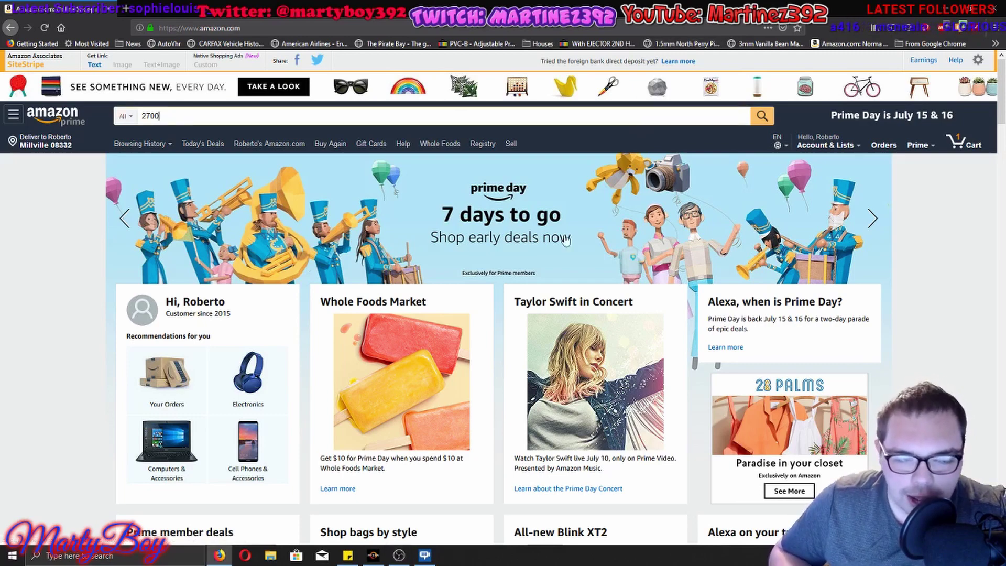
Search Amazon for 'amd ryzen 7 2700' and open the $199.99 Ryzen 7 2700 Wraith Spire listing.
key(BackSpace)
key(BackSpace)
key(BackSpace)
key(BackSpace)
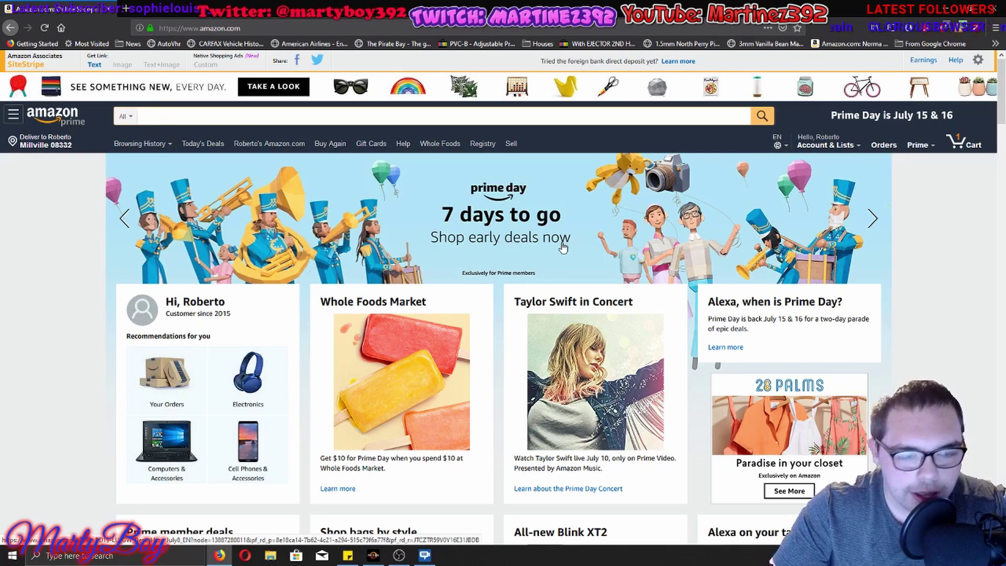
text(AMD )
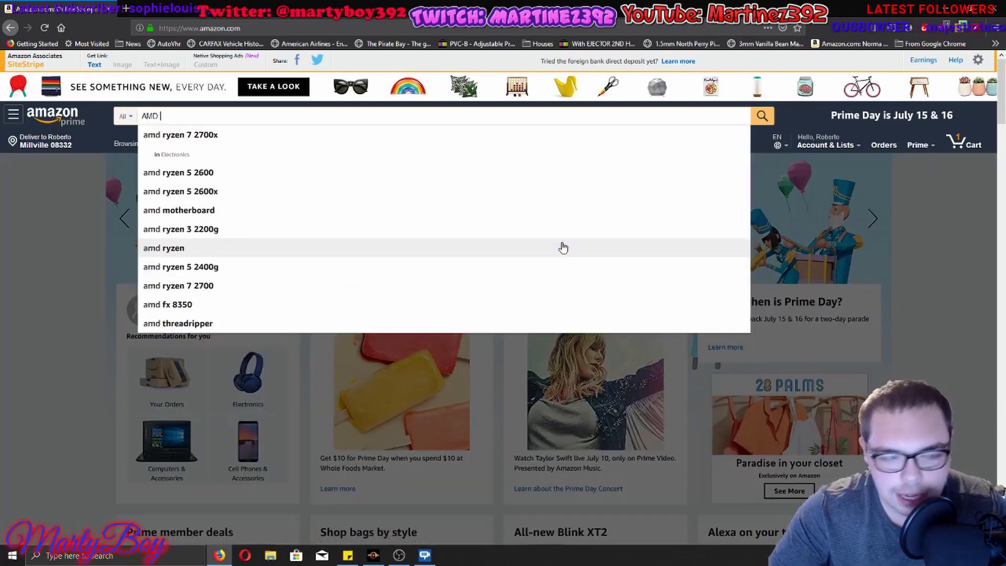
text(RYz)
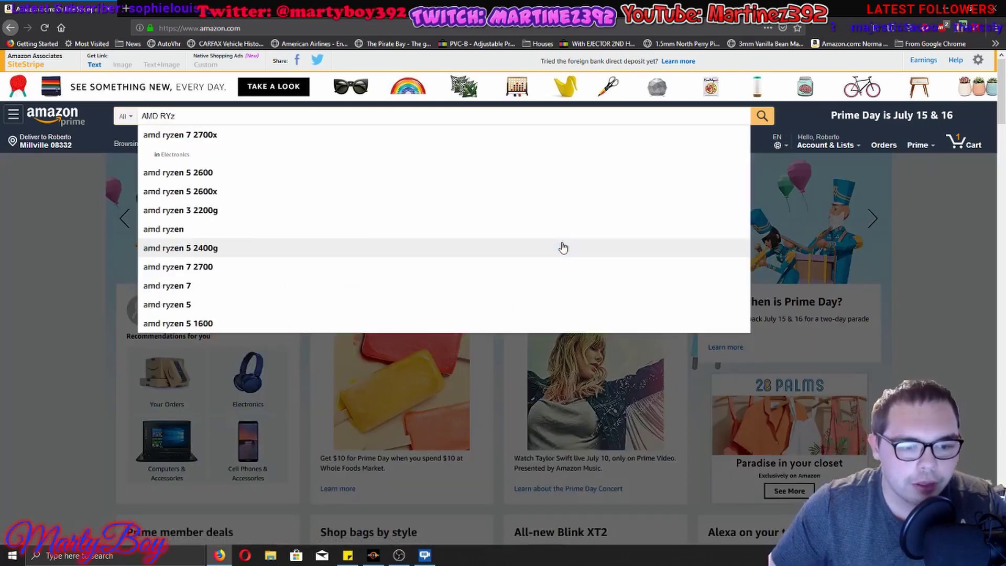
key(Down)
key(Down)
key(Down)
key(Down)
key(Down)
key(Down)
key(Down)
key(Down)
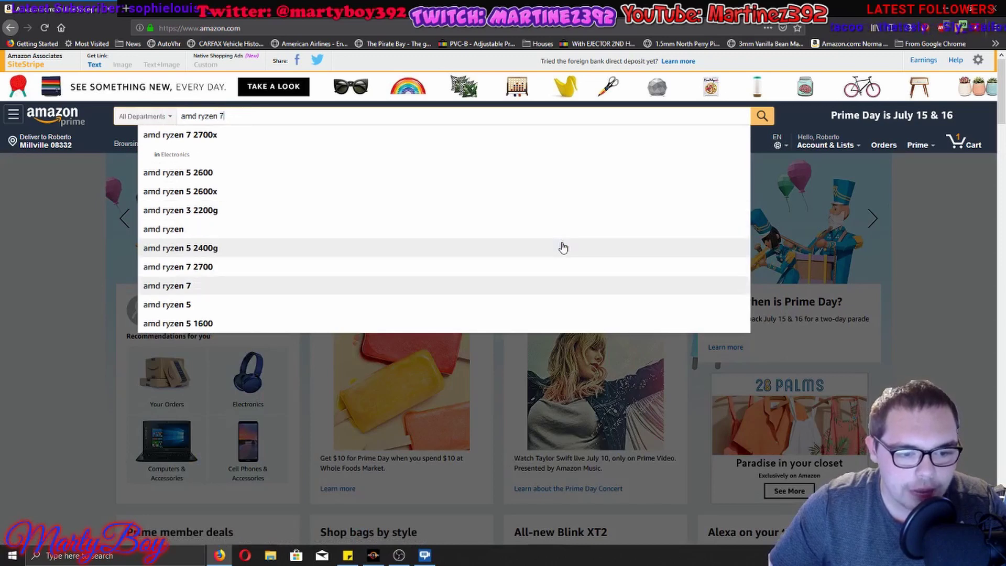
key(Up)
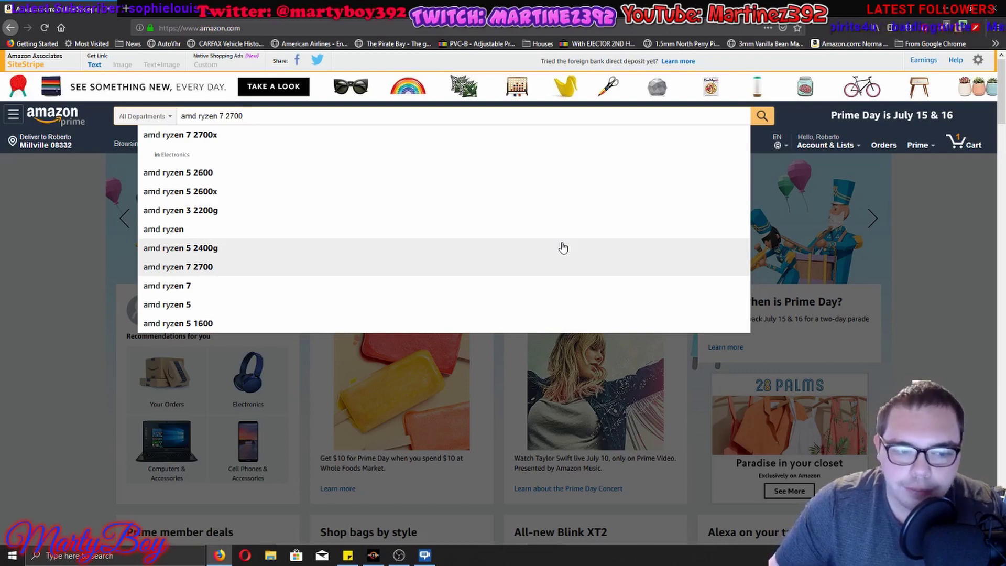
click(581, 265)
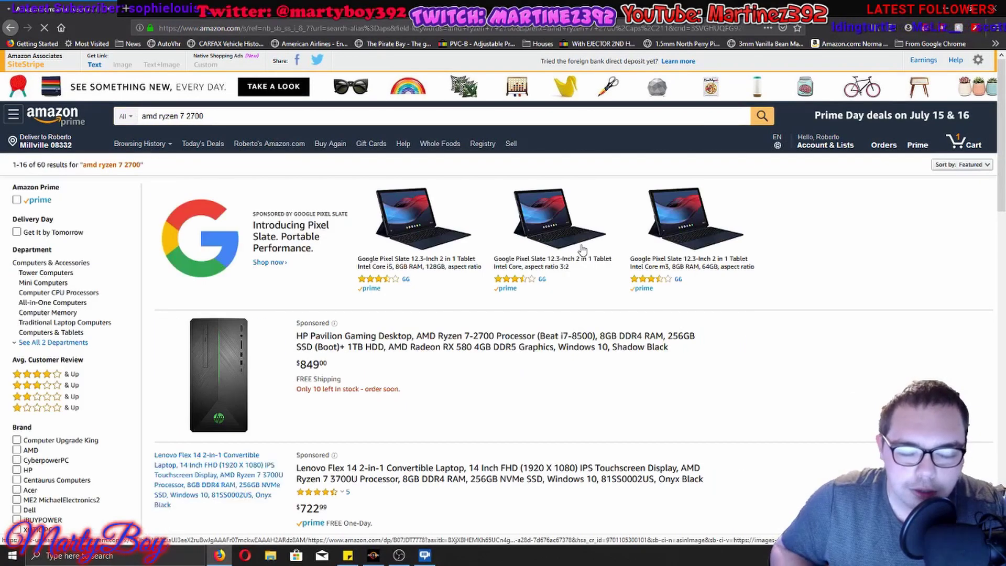
scroll(487, 306, down, 6)
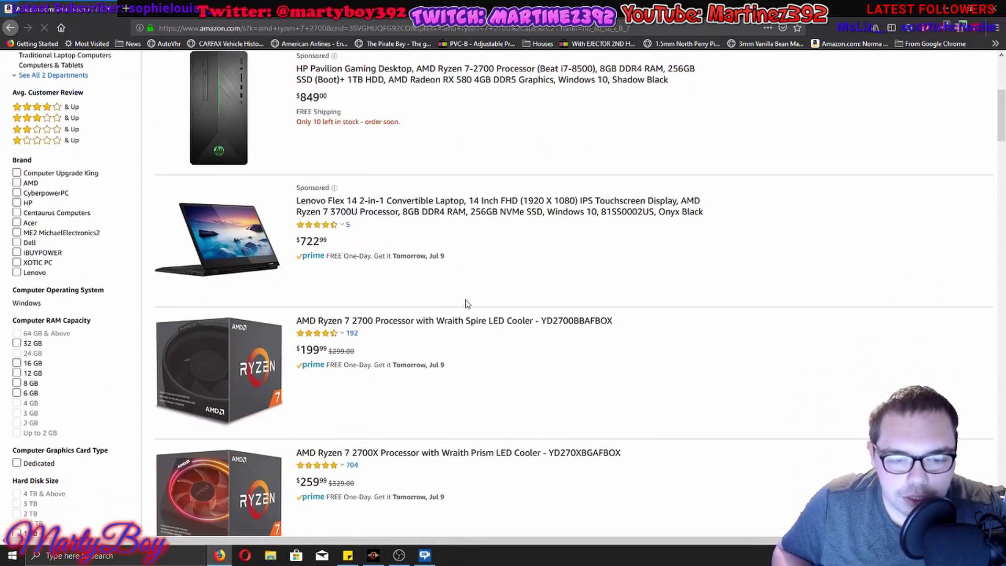
click(597, 273)
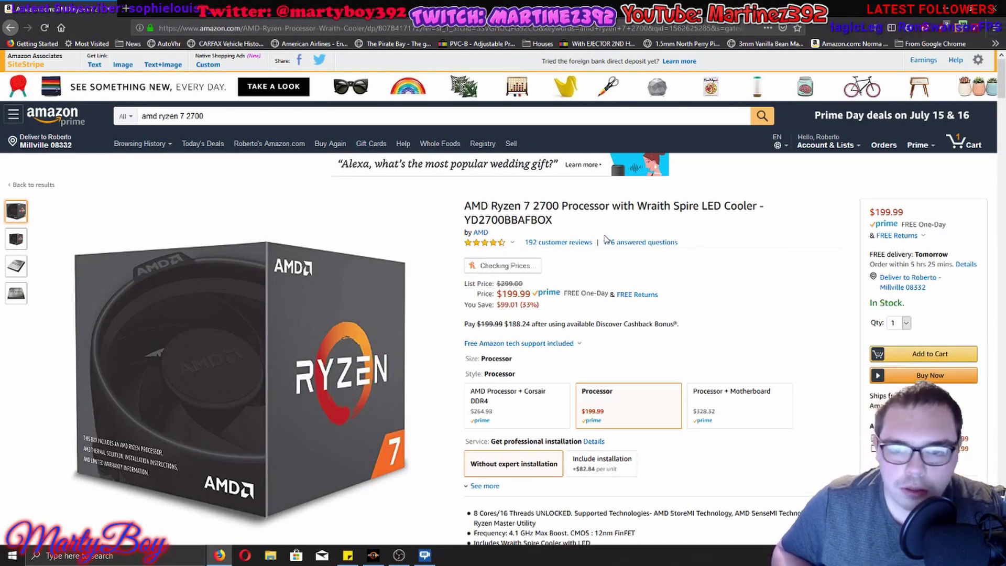
Check the best-time-to-buy info, browse the features, then return to the $199.99 price (33% off $299.00).
click(490, 265)
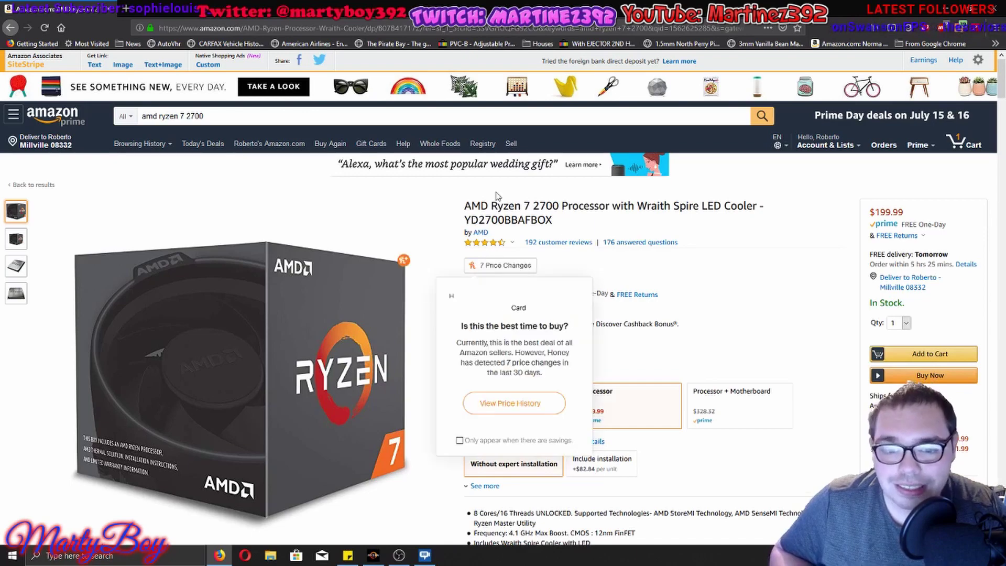
scroll(705, 294, down, 2)
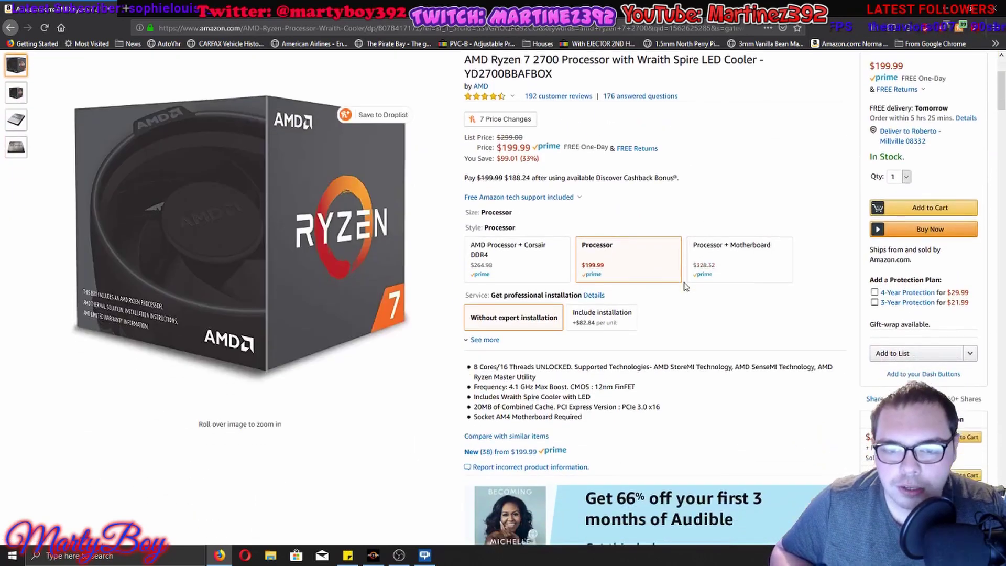
scroll(694, 321, down, 3)
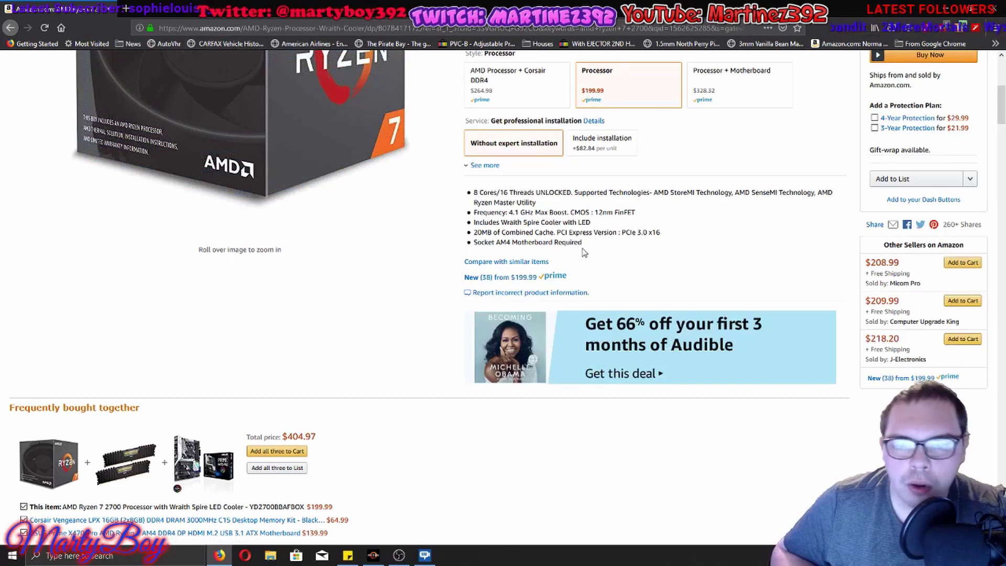
scroll(503, 245, up, 2)
scroll(502, 247, down, 4)
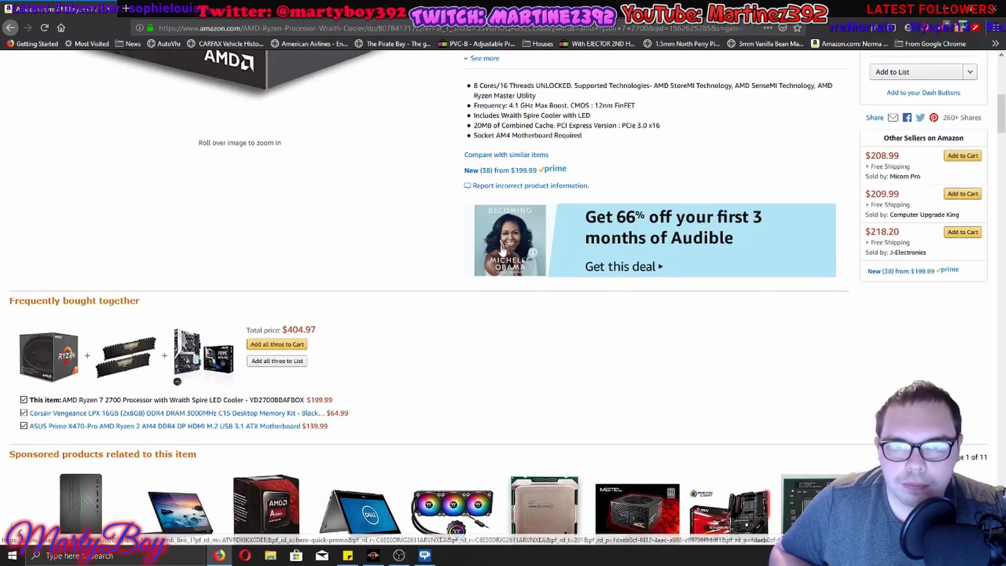
scroll(502, 246, up, 3)
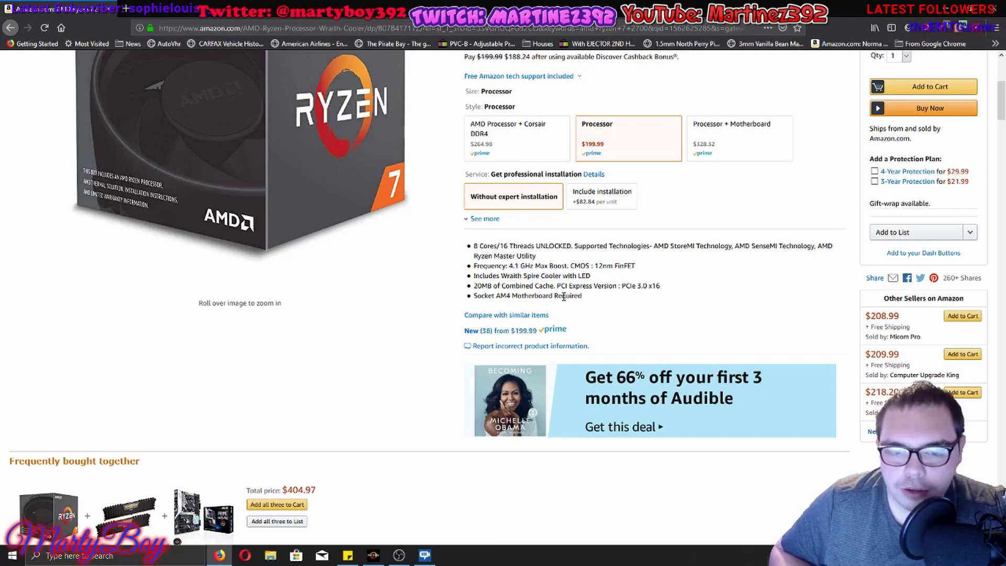
scroll(461, 276, down, 15)
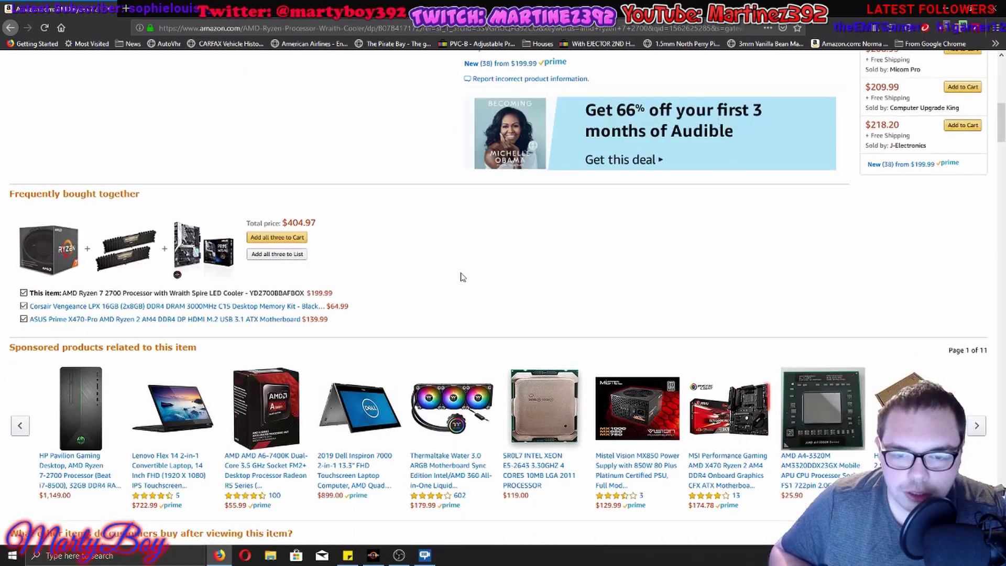
scroll(367, 256, down, 7)
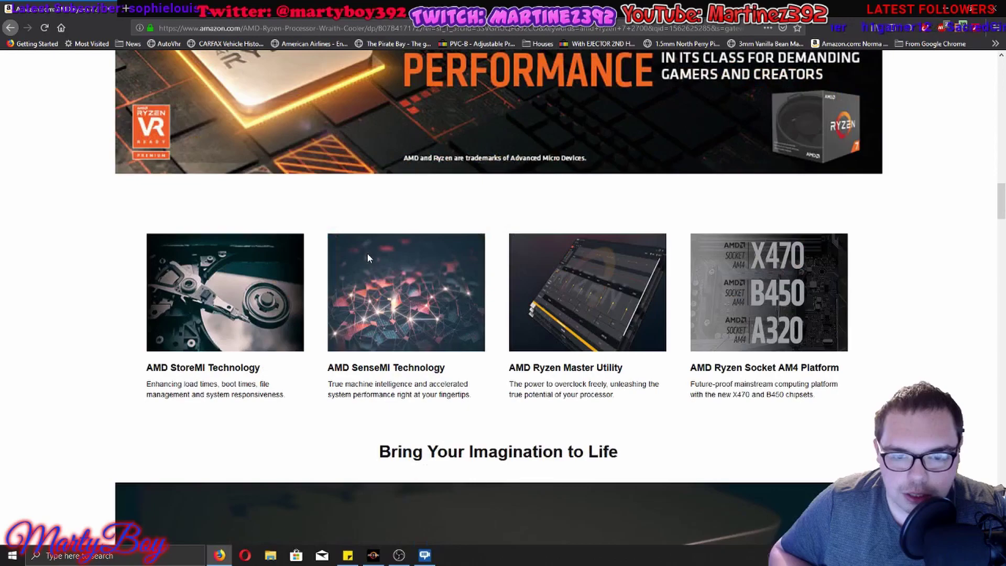
scroll(348, 255, up, 3)
scroll(434, 288, up, 20)
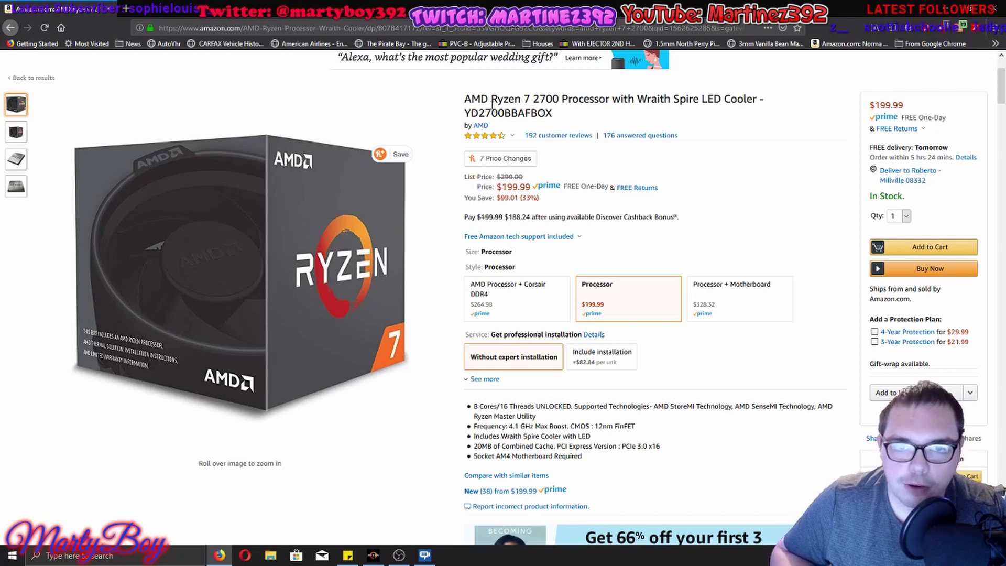
mouse_move(495, 140)
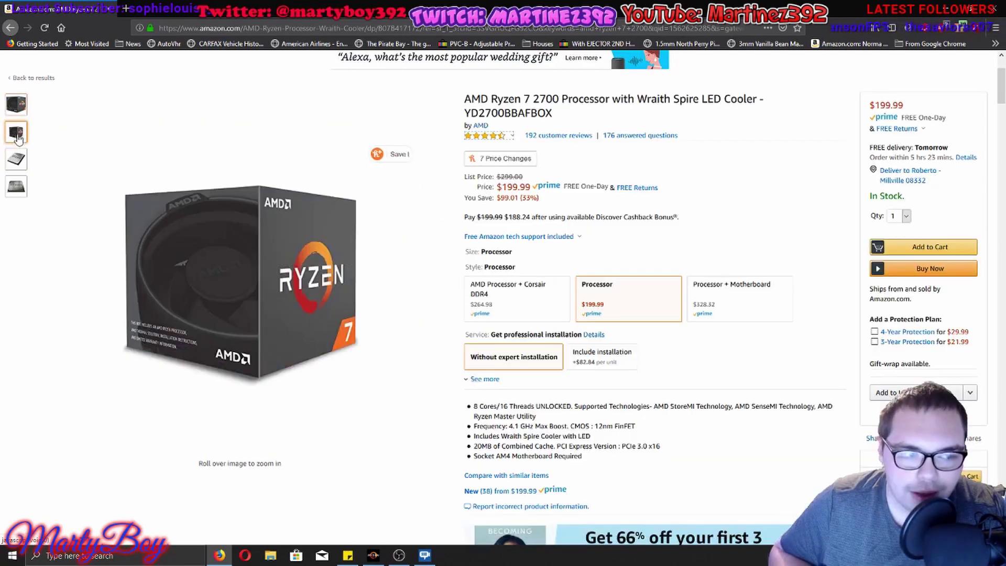
mouse_move(18, 168)
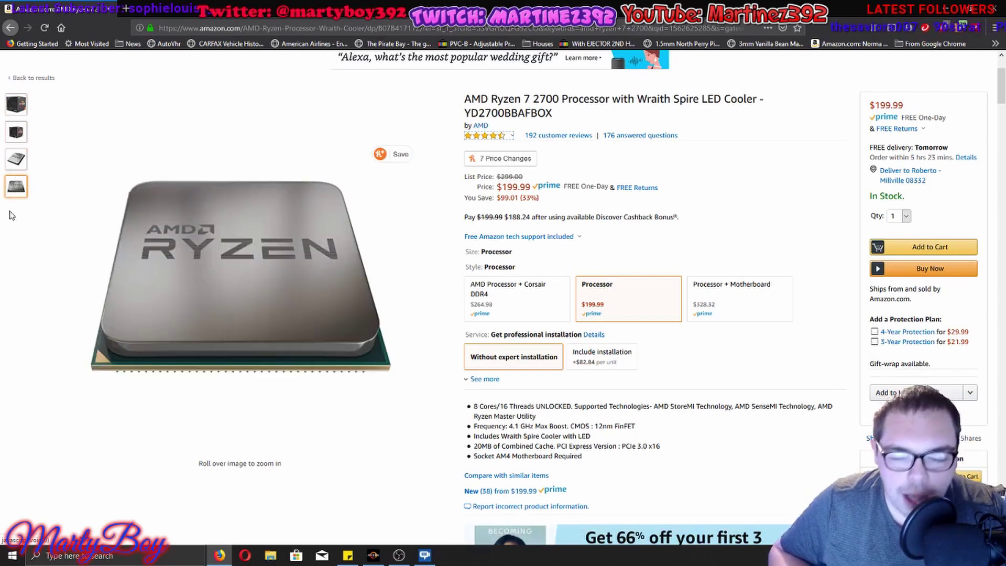
mouse_move(18, 138)
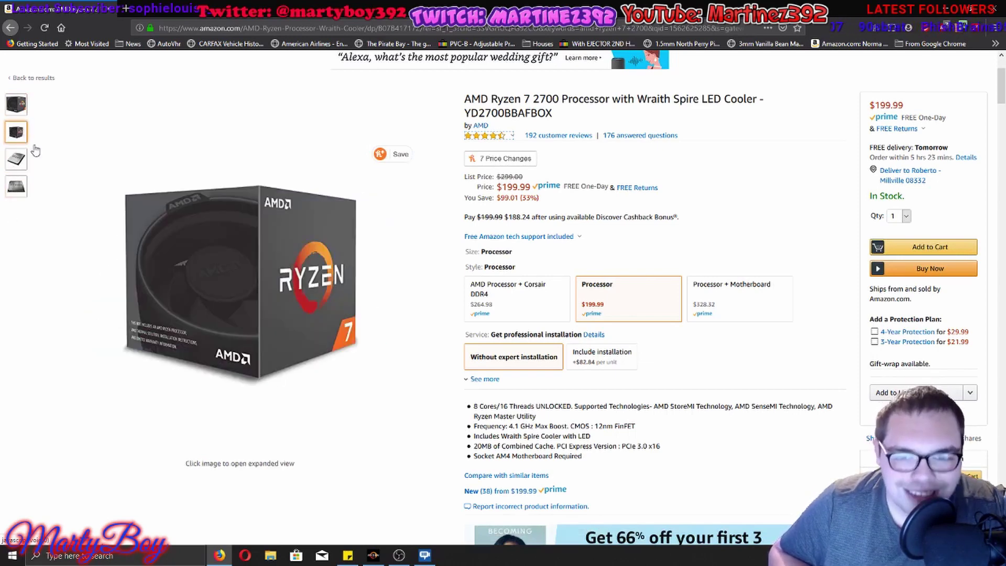
mouse_move(26, 106)
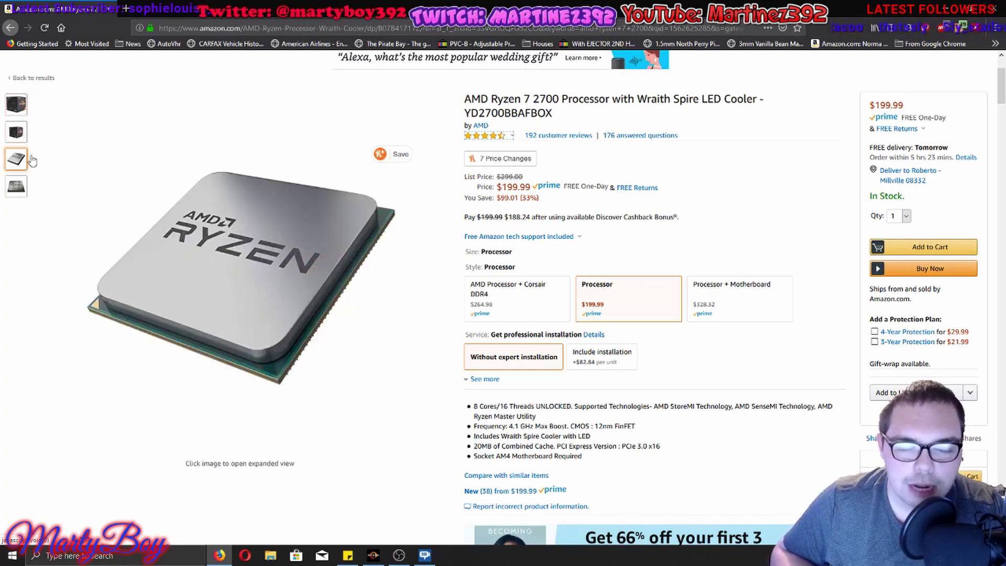
mouse_move(17, 195)
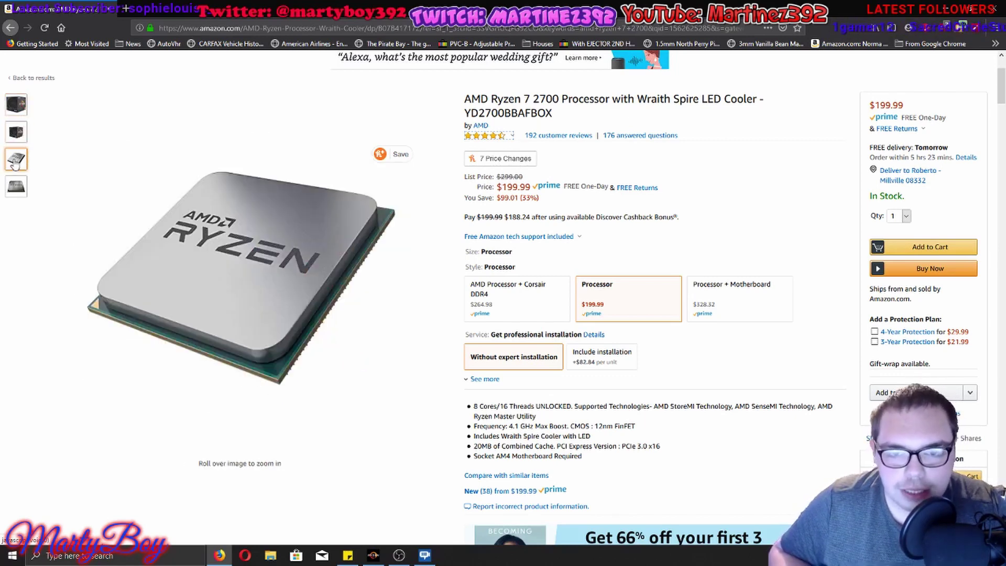
mouse_move(178, 262)
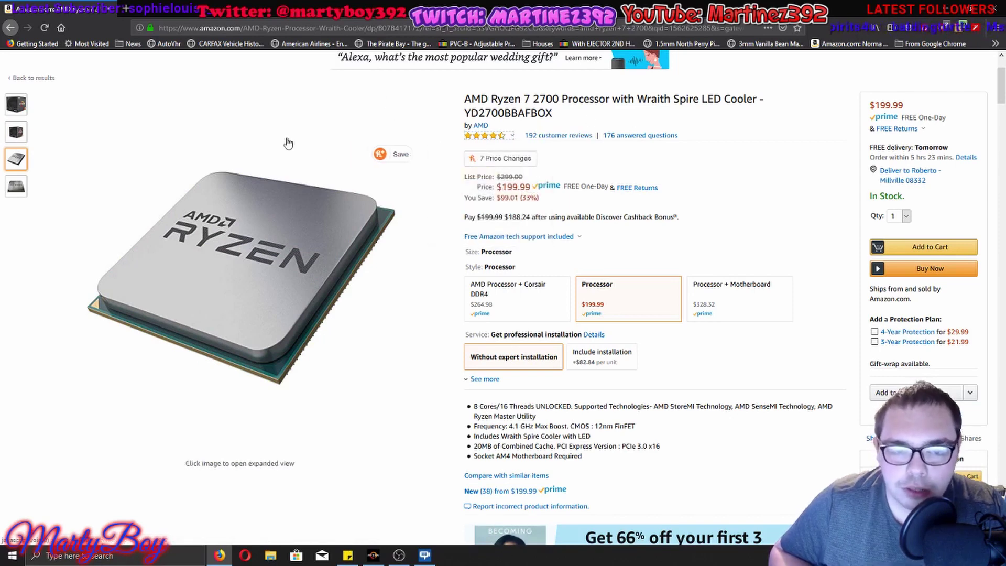
mouse_move(18, 107)
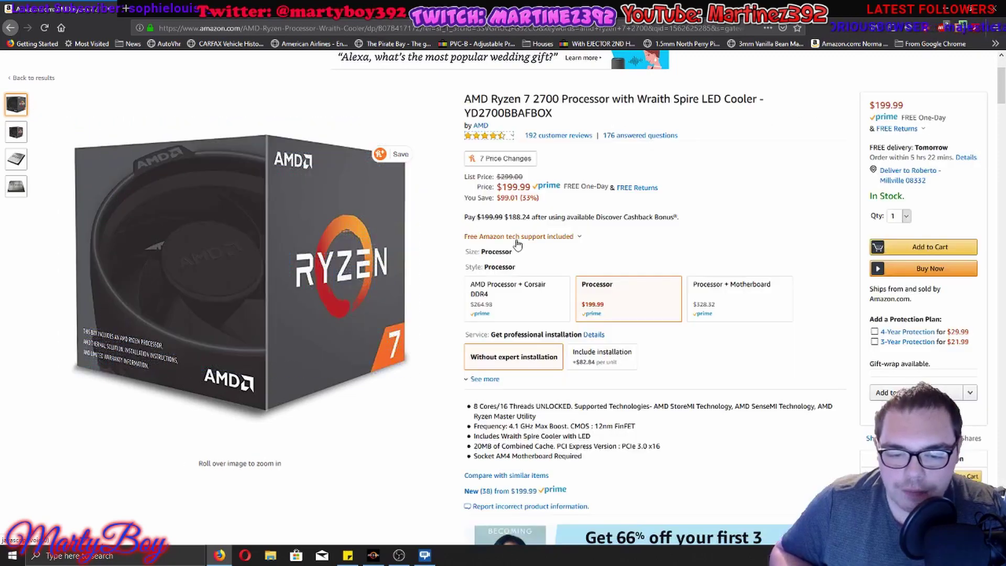
click(503, 237)
click(571, 480)
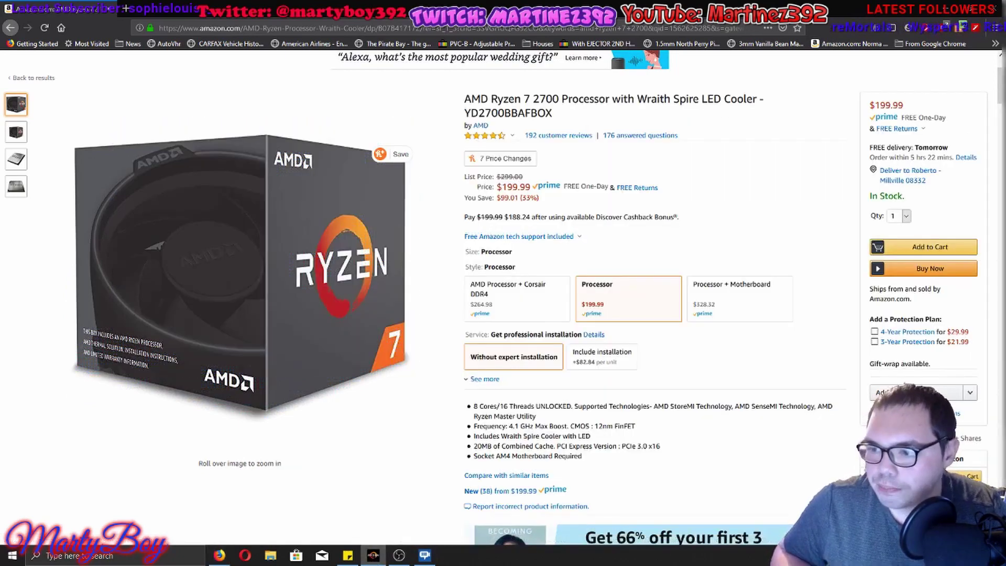
Bring up AMD Ryzen Master and center it over the browser, showing all cores at 3900 MHz.
click(373, 555)
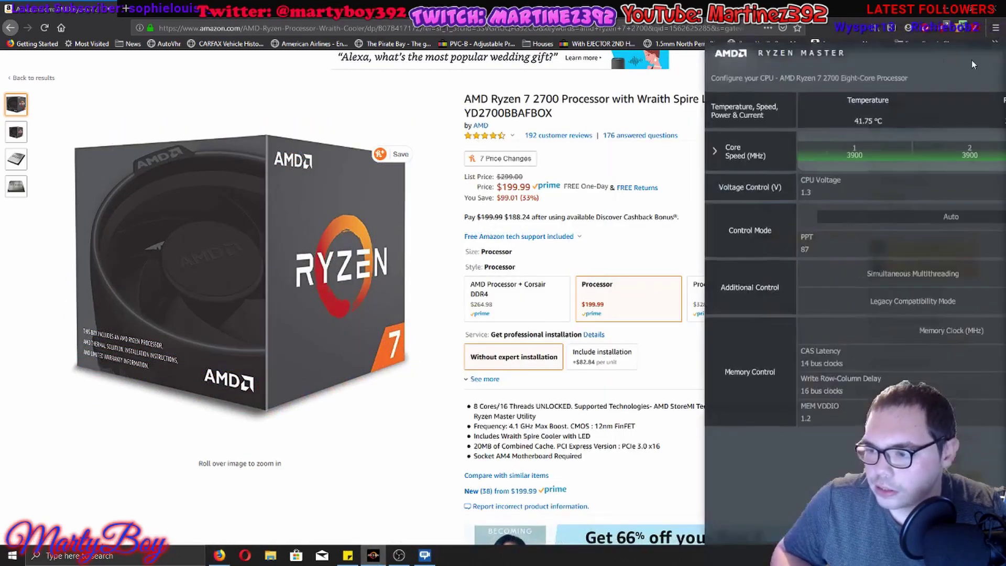
drag(450, 66, 213, 109)
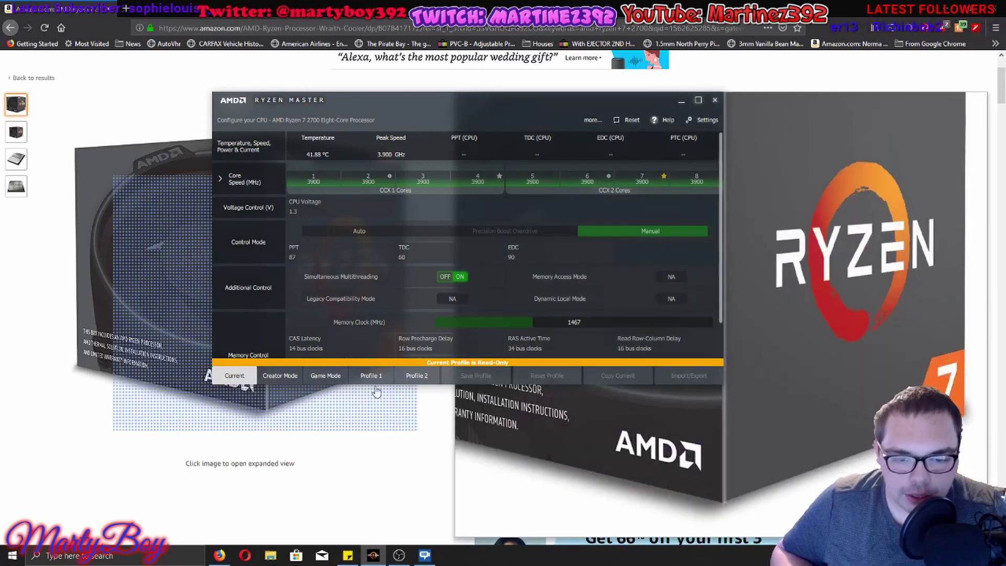
Switch to the Profile 1 tab showing Manual mode, 3900 MHz cores and 1.3 V.
click(368, 374)
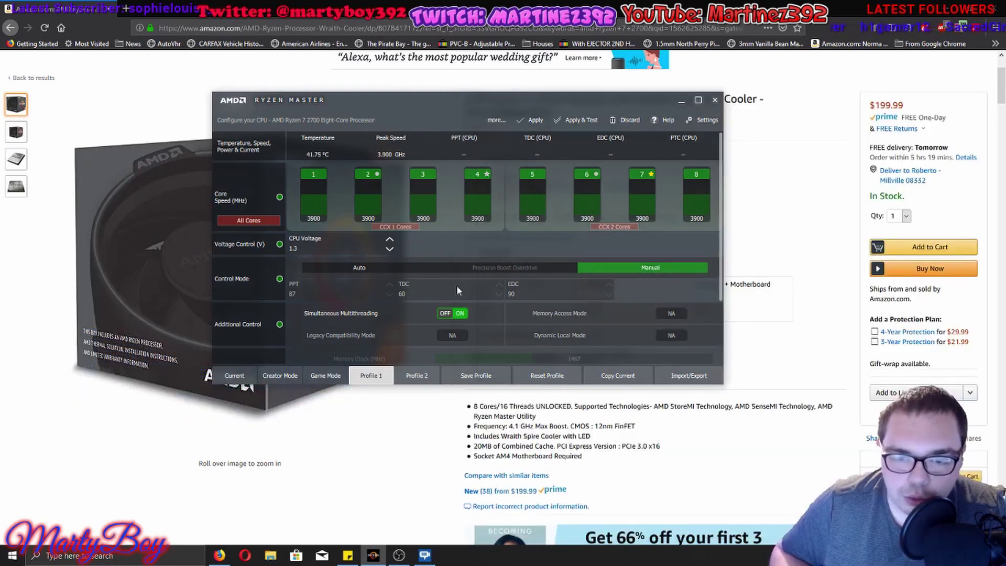
Scroll through Profile 1 to review the 3900 MHz per-core speeds and 1.3 V settings.
scroll(473, 275, down, 3)
scroll(463, 281, up, 3)
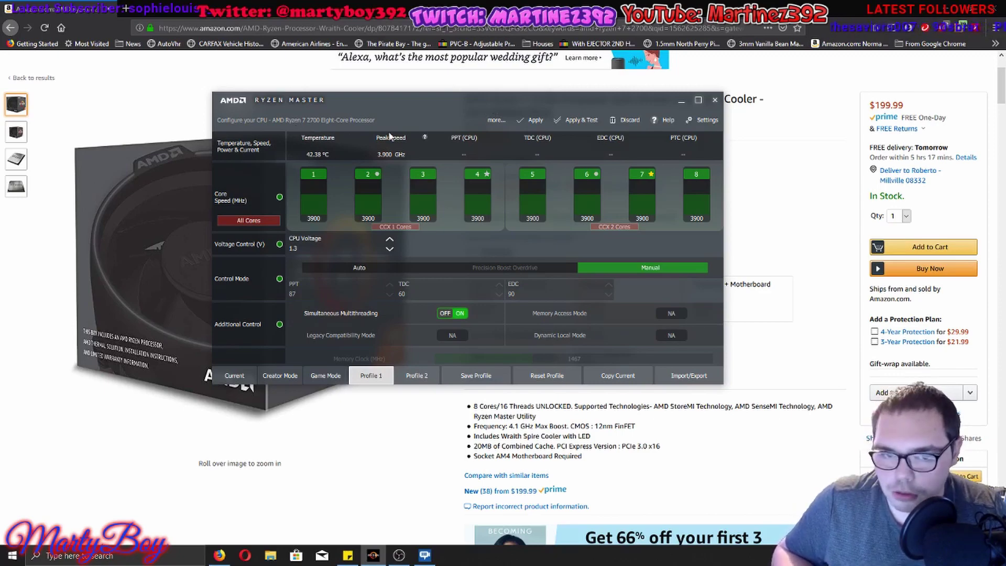
Drag the Ryzen Master window down and right so the Amazon product title shows above it.
drag(440, 105, 478, 159)
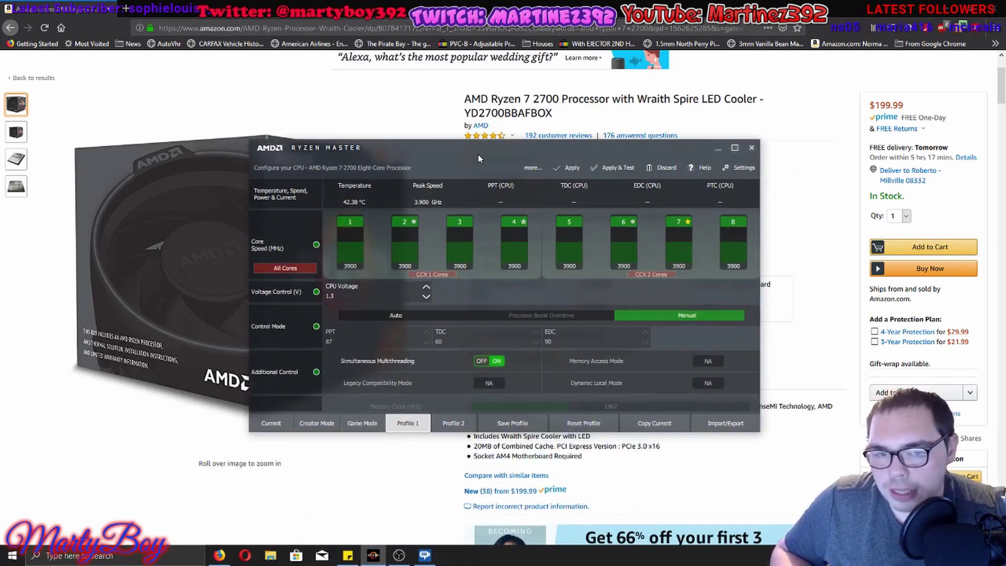